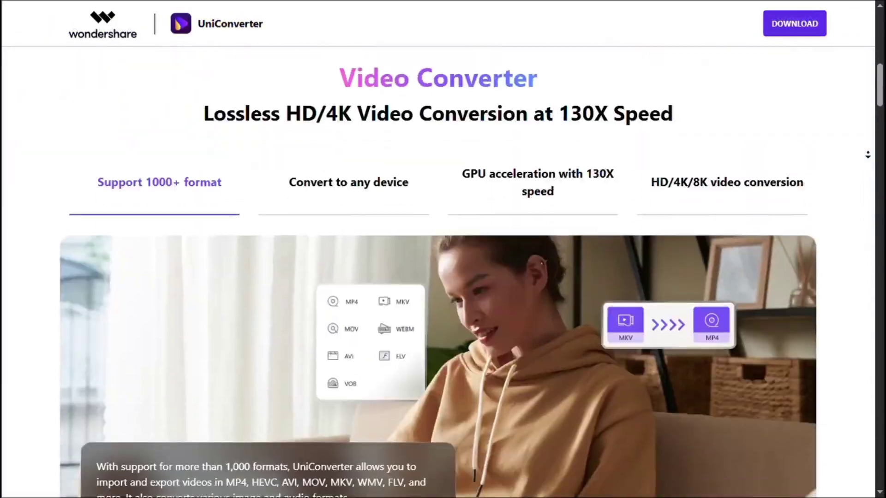
scroll(869, 165, down, 15)
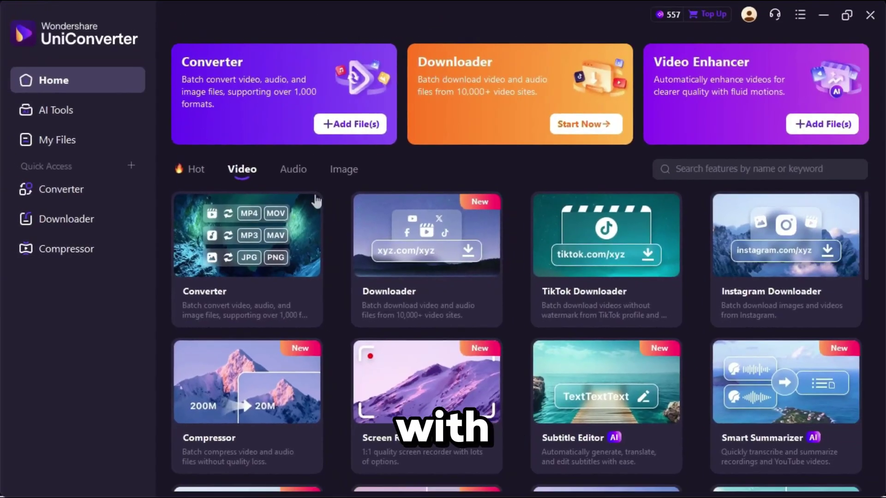
Step: Open the Converter with the toolbox video and browse the video output formats
click(206, 249)
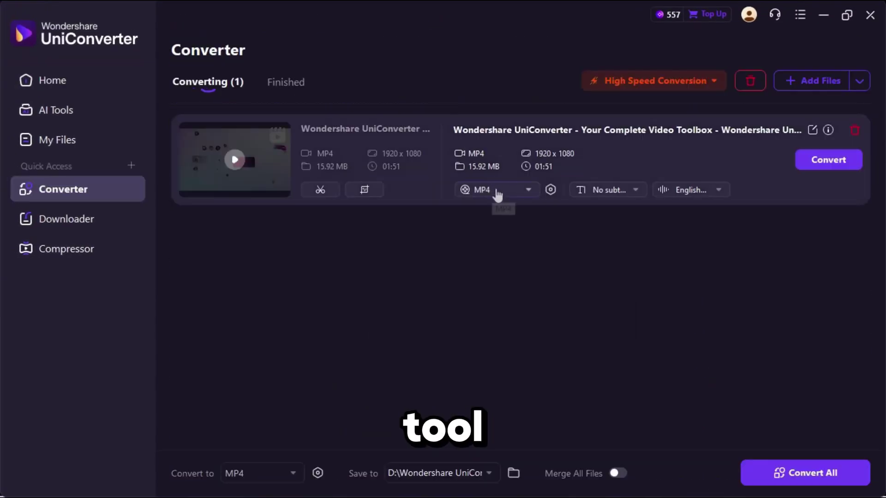
click(497, 193)
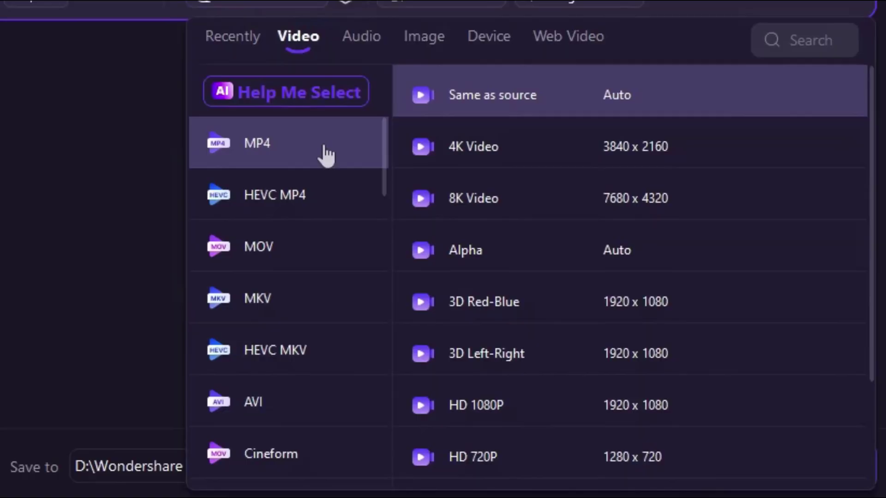
drag(375, 137, 377, 268)
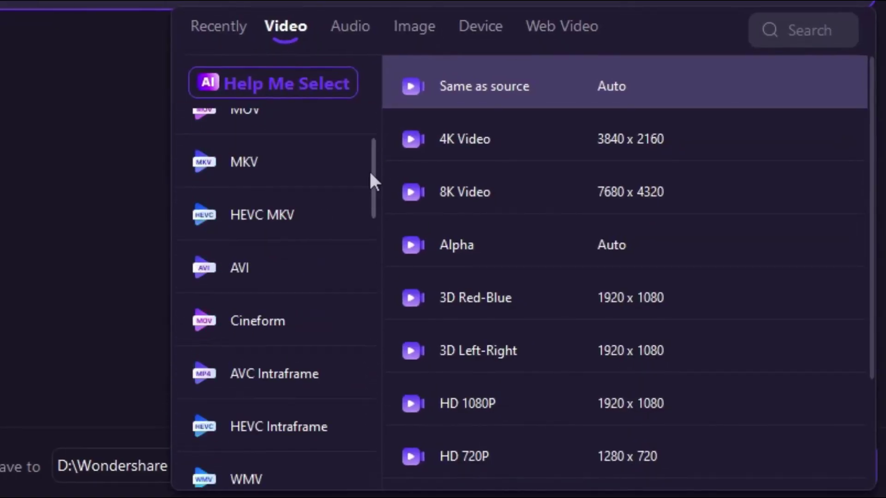
drag(372, 180, 385, 118)
mouse_move(875, 130)
mouse_down()
mouse_move(871, 313)
mouse_move(872, 120)
mouse_up()
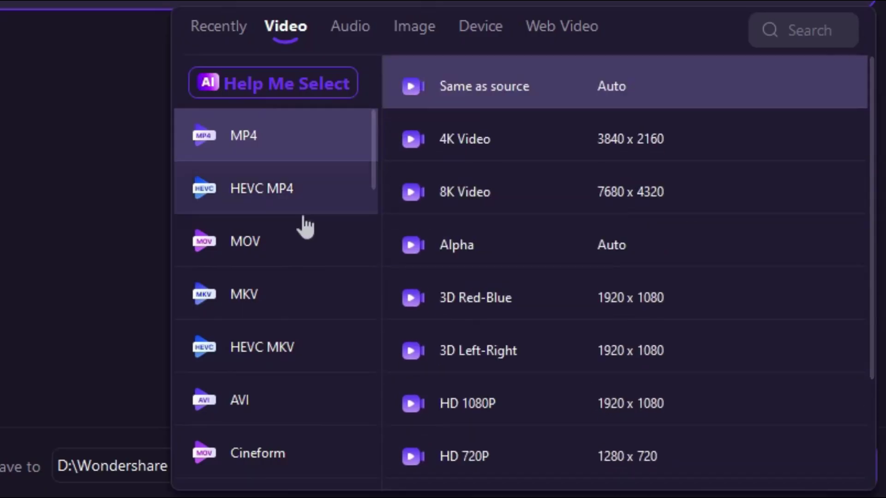
Step: Look through the audio and image formats, then choose MKV with the HD 1080P preset
click(348, 25)
drag(371, 118, 390, 52)
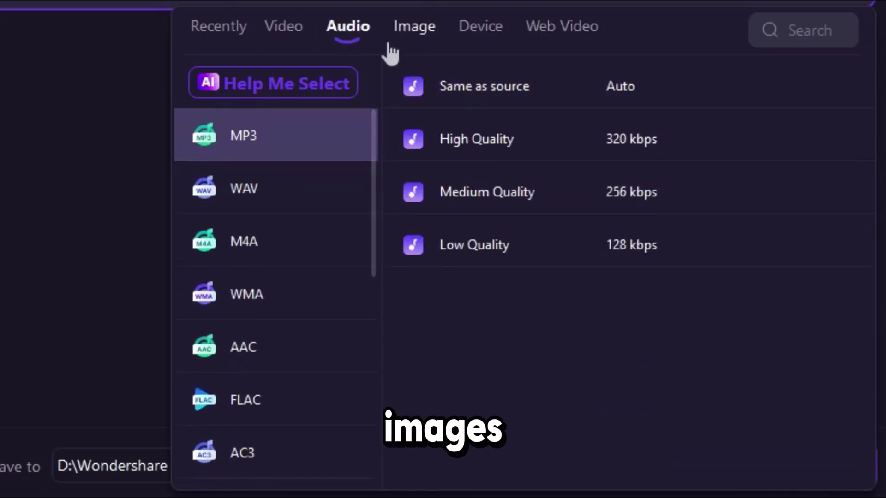
click(398, 30)
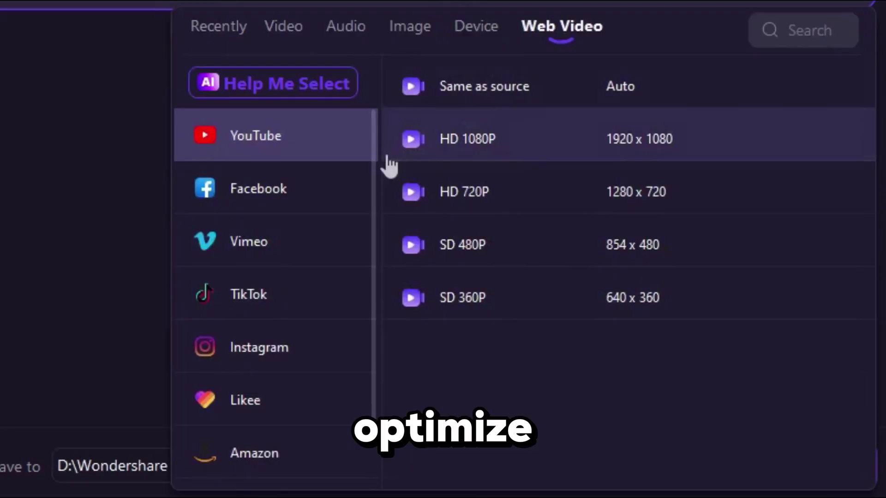
drag(372, 178, 372, 110)
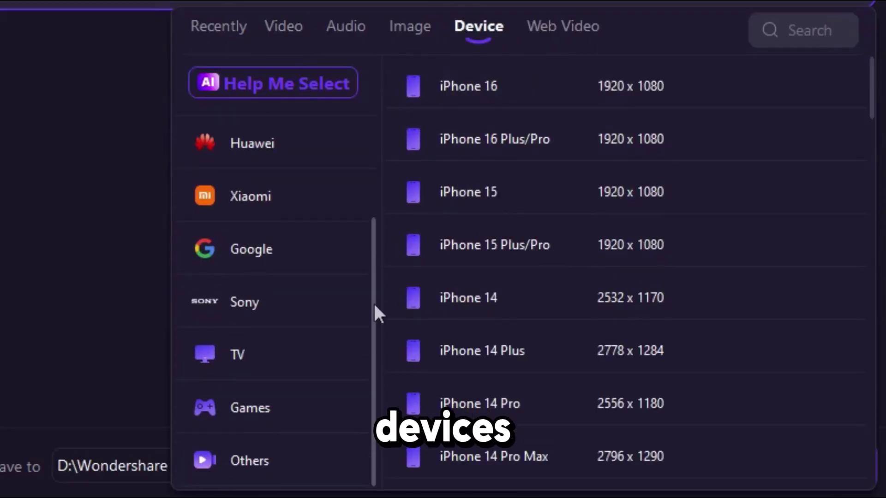
drag(374, 305, 374, 125)
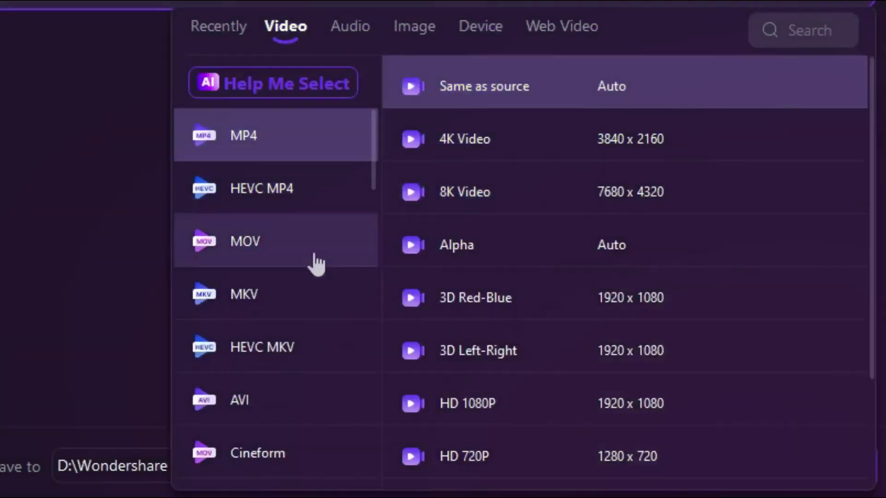
click(285, 281)
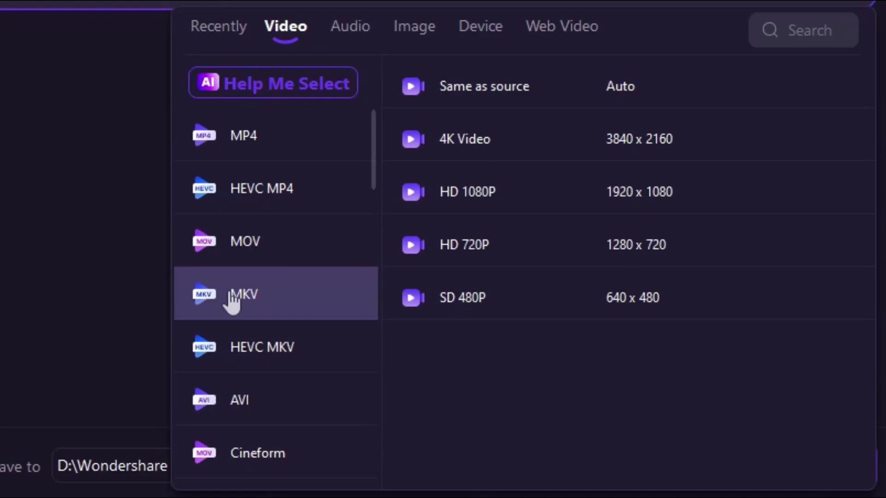
click(489, 104)
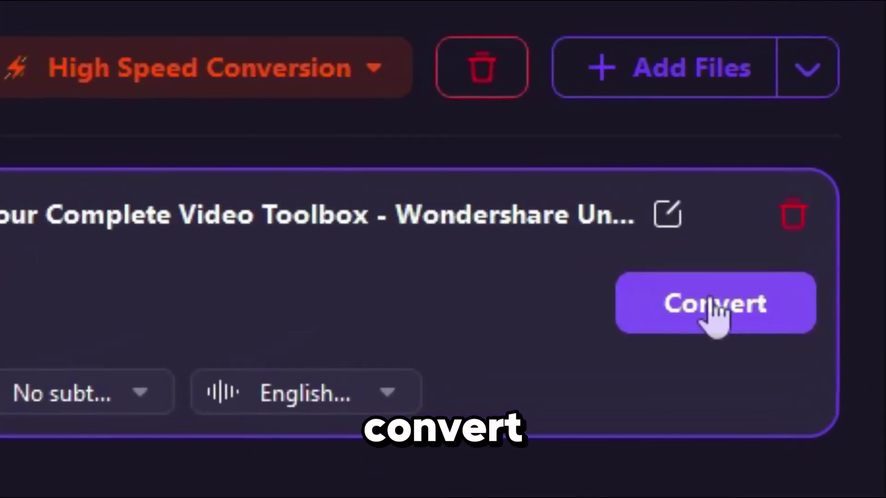
Step: Start converting the toolbox video to MKV at 1920x1080
click(829, 160)
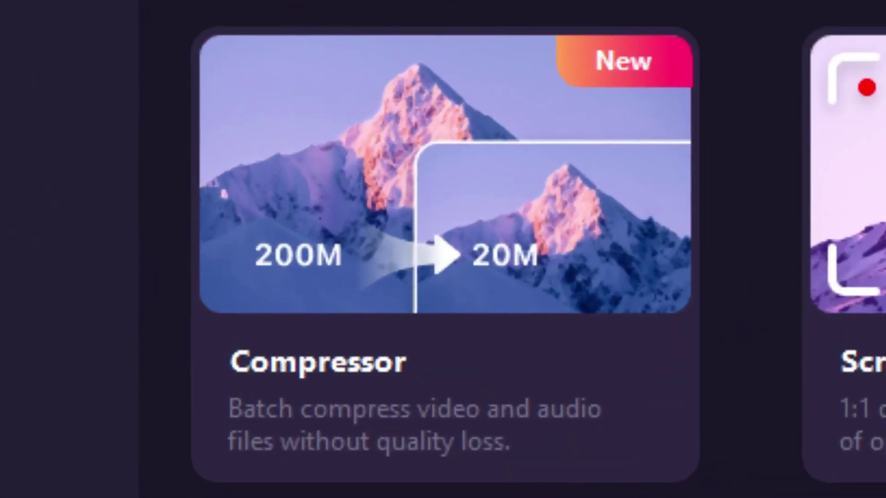
Step: Compress the 316.88 MB 0608(1) video with AI Compression at 50% quality
click(446, 208)
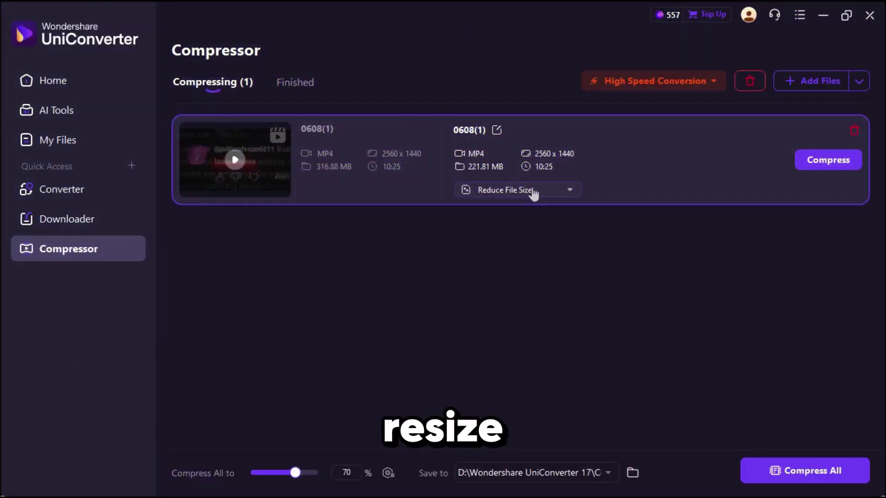
click(530, 193)
click(516, 114)
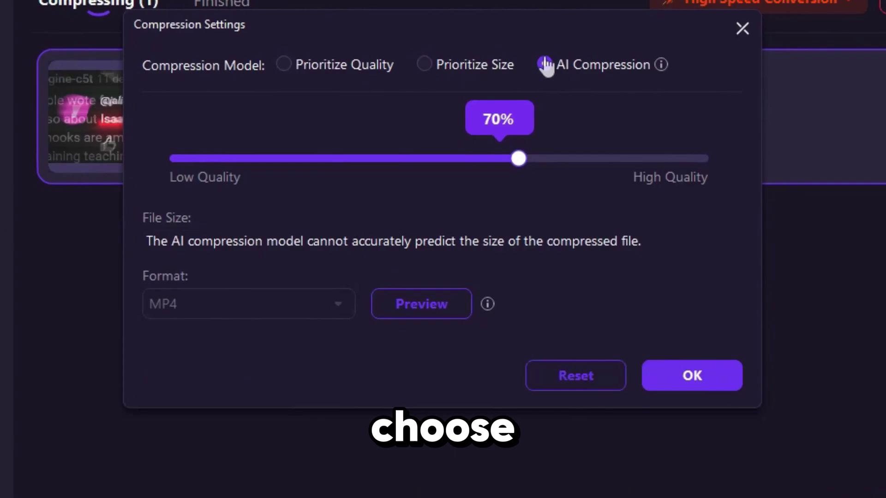
drag(499, 184, 443, 187)
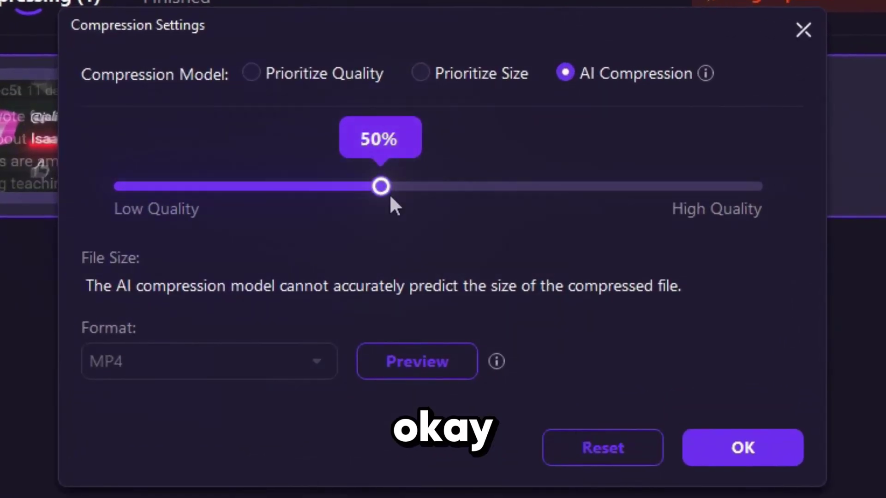
click(704, 455)
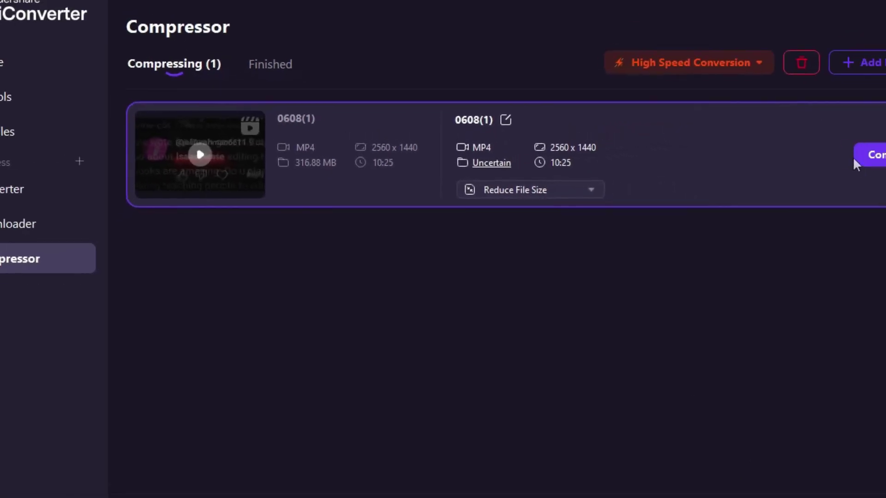
click(839, 159)
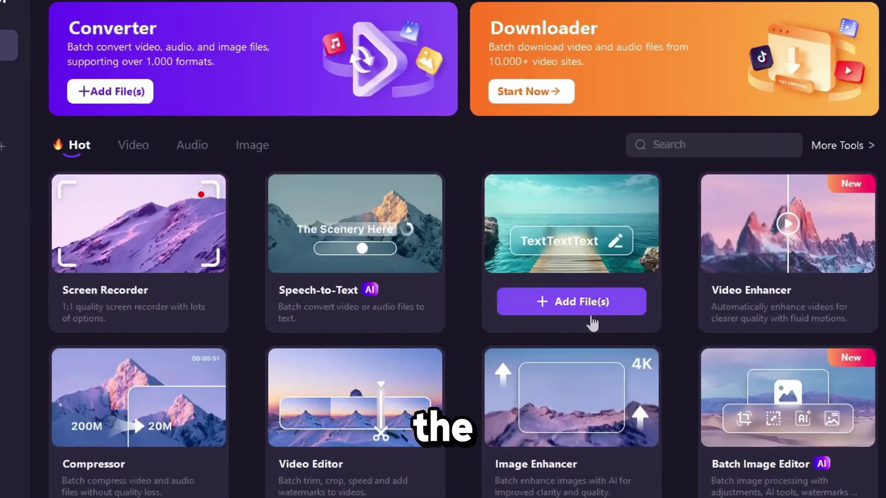
Step: Generate subtitles for the UniConverter video from English (United States) to English
click(613, 302)
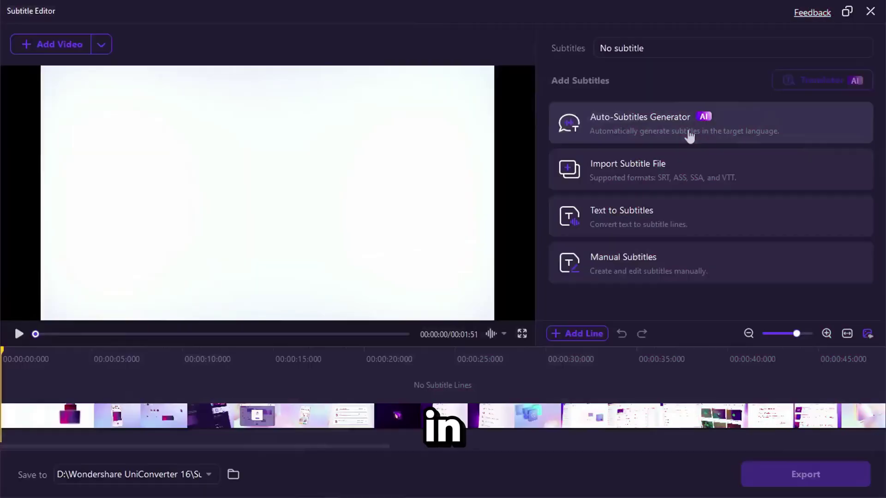
click(690, 134)
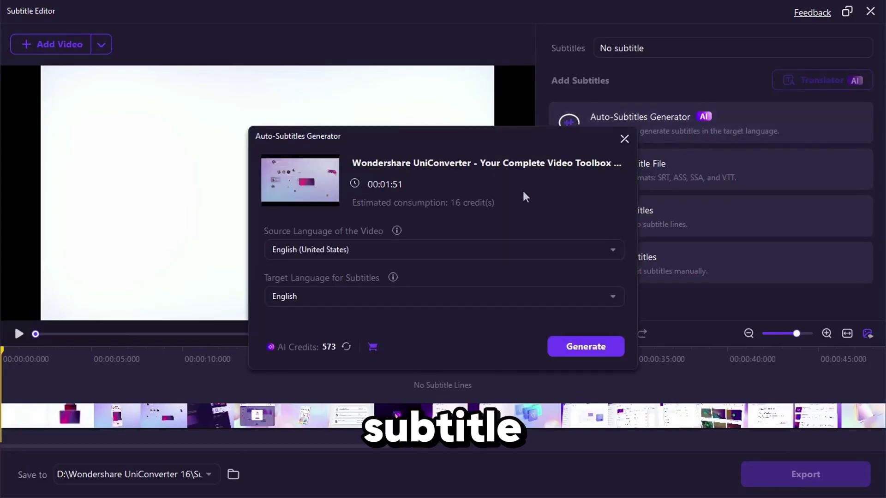
click(514, 249)
click(512, 249)
click(480, 295)
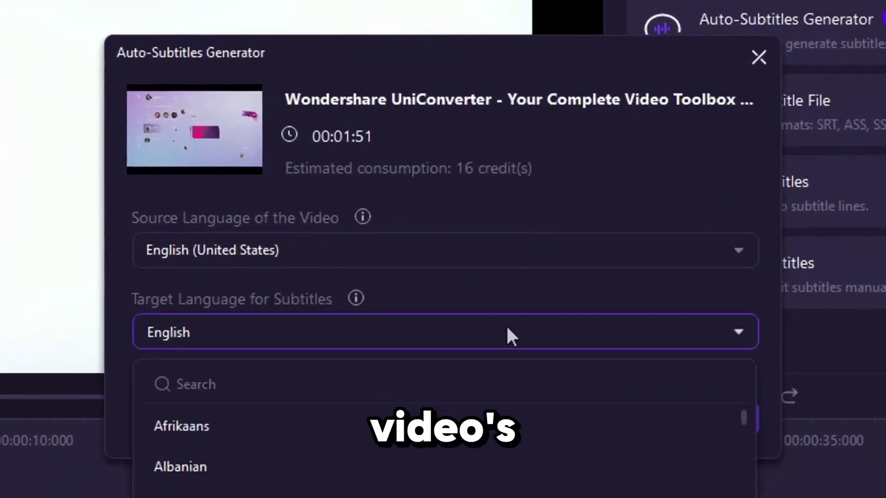
click(769, 371)
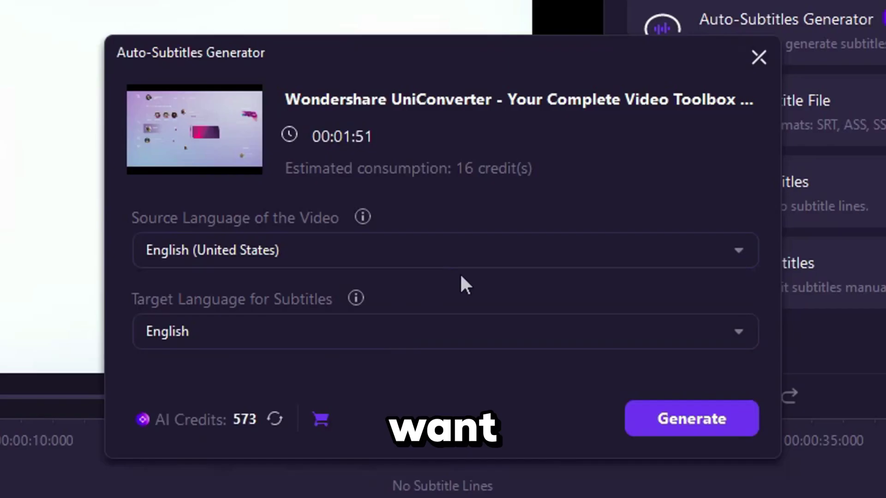
click(676, 423)
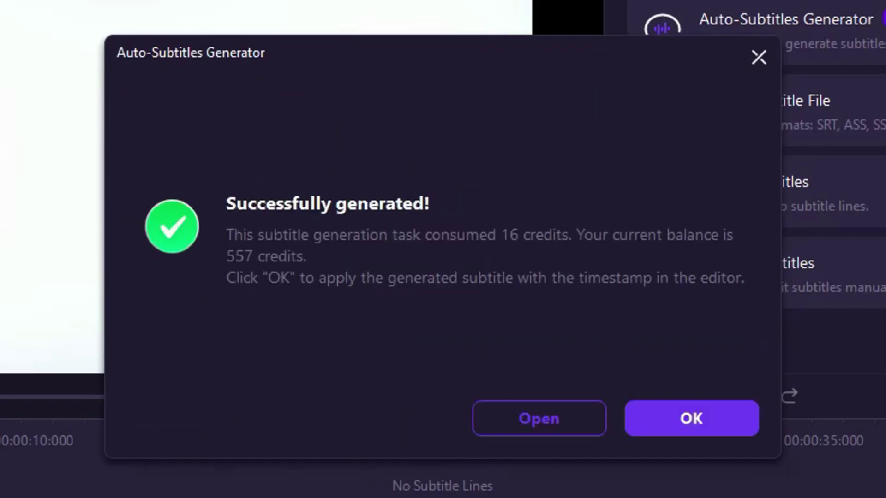
Step: Dismiss the success notice and set the subtitle font to Arial in Styles
click(690, 418)
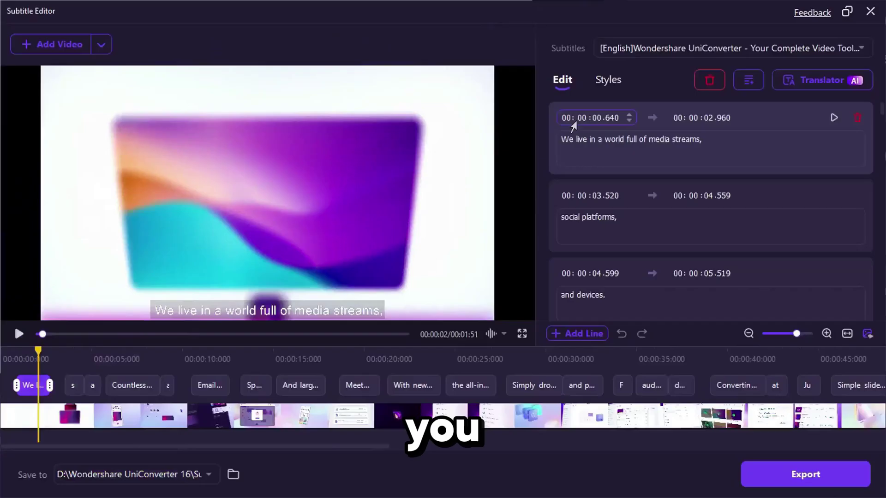
click(609, 86)
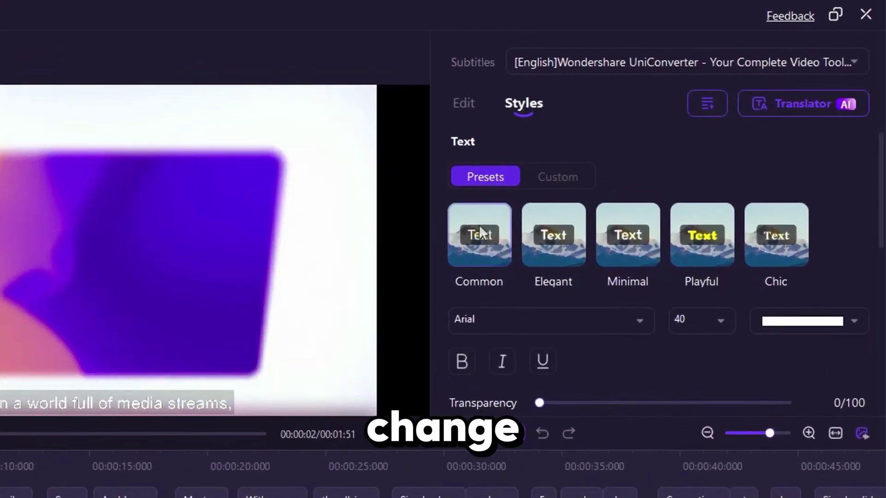
scroll(599, 276, down, 2)
click(544, 245)
scroll(544, 323, up, 5)
click(488, 267)
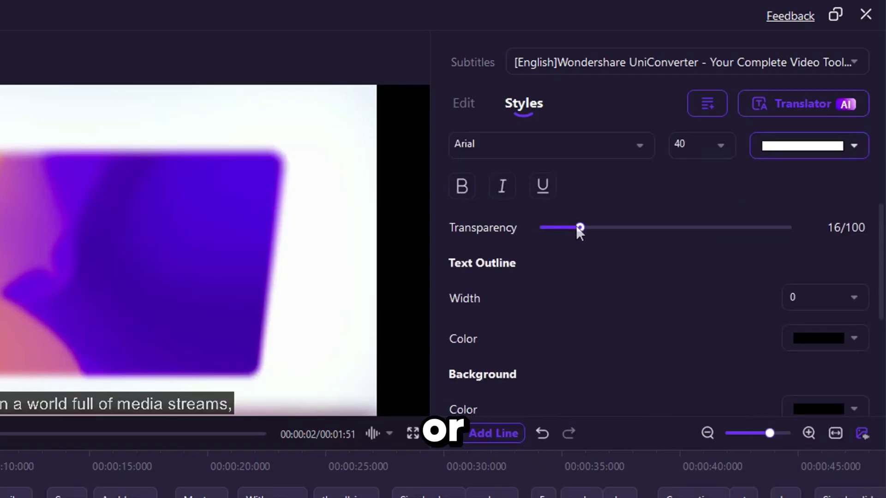
Step: Make the outline and background black, background transparency 34, and move subtitles to the bottom
scroll(646, 277, down, 2)
click(811, 199)
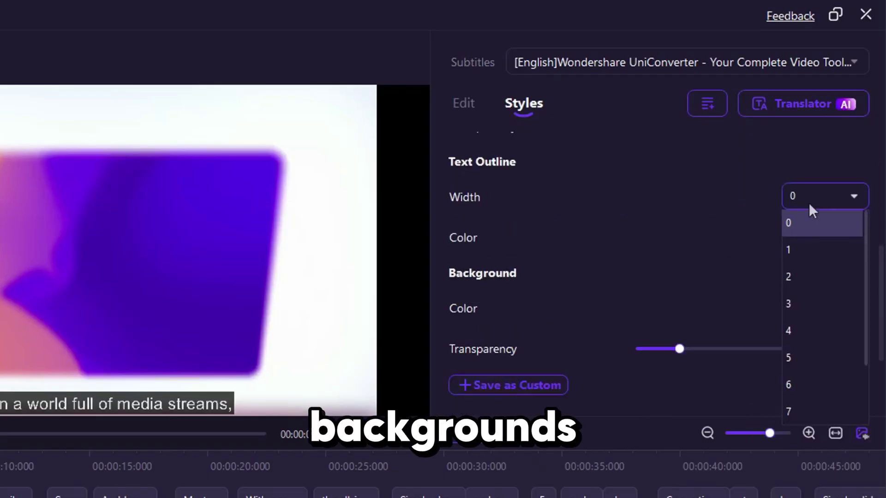
click(819, 264)
click(825, 309)
click(825, 336)
mouse_move(680, 349)
mouse_down()
mouse_move(789, 349)
mouse_move(688, 349)
mouse_up()
scroll(676, 368, down, 3)
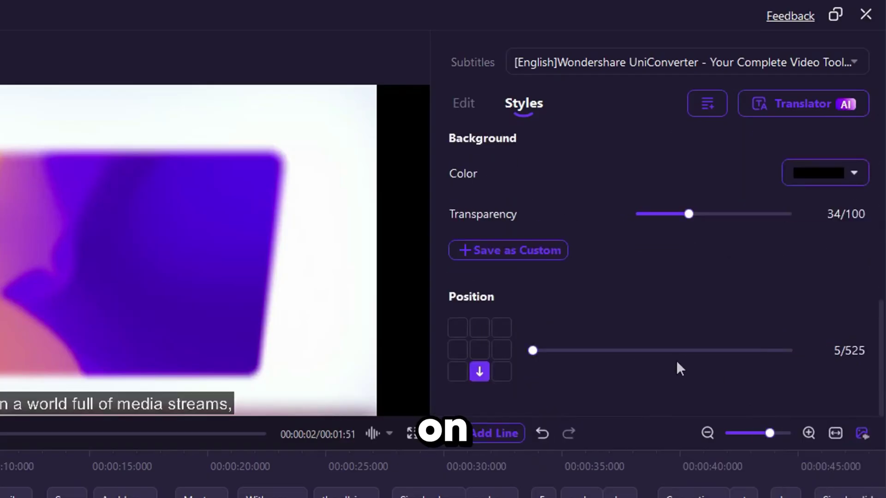
drag(535, 351, 547, 352)
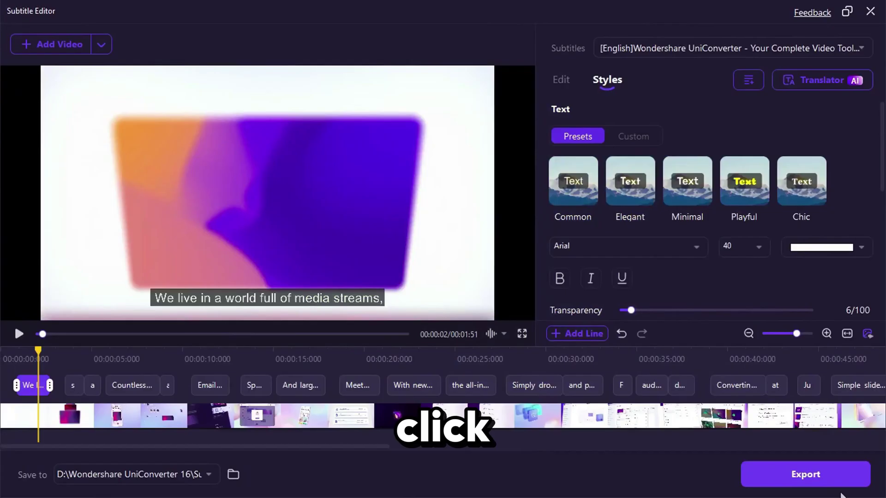
Step: In the export settings, keep MP4, SRT and Project file outputs all selected
click(808, 476)
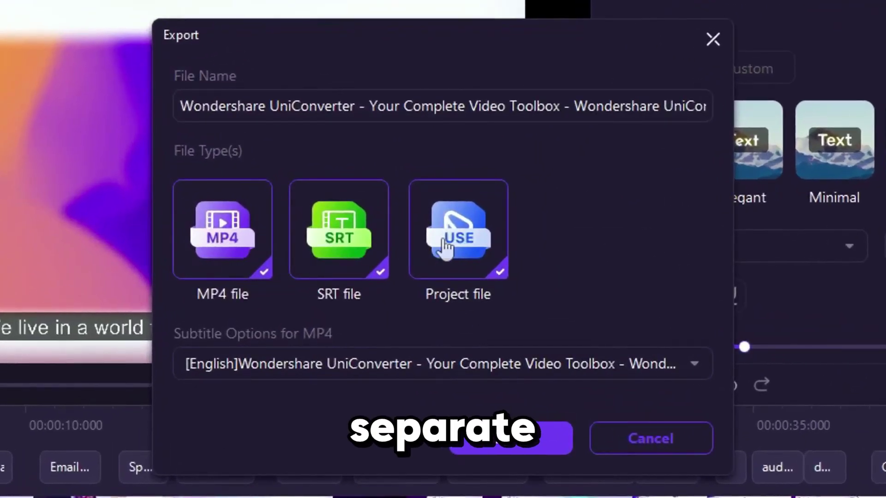
click(244, 249)
click(245, 249)
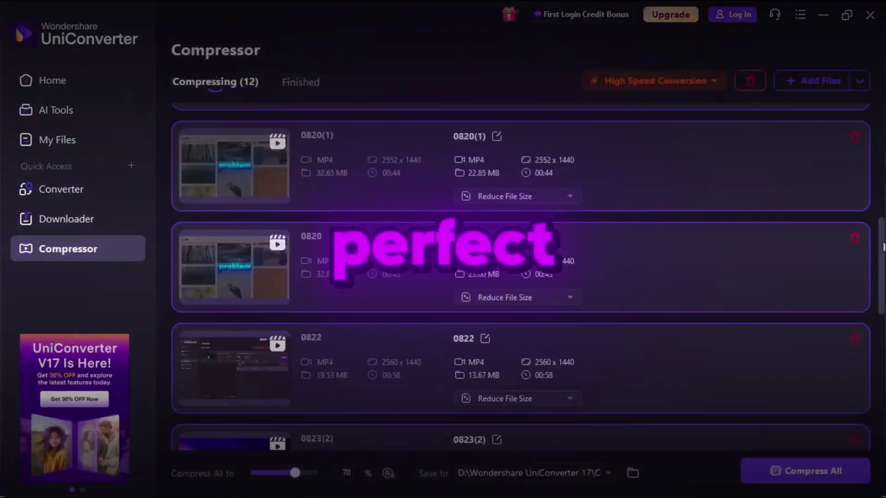
scroll(884, 247, down, 5)
scroll(884, 247, up, 5)
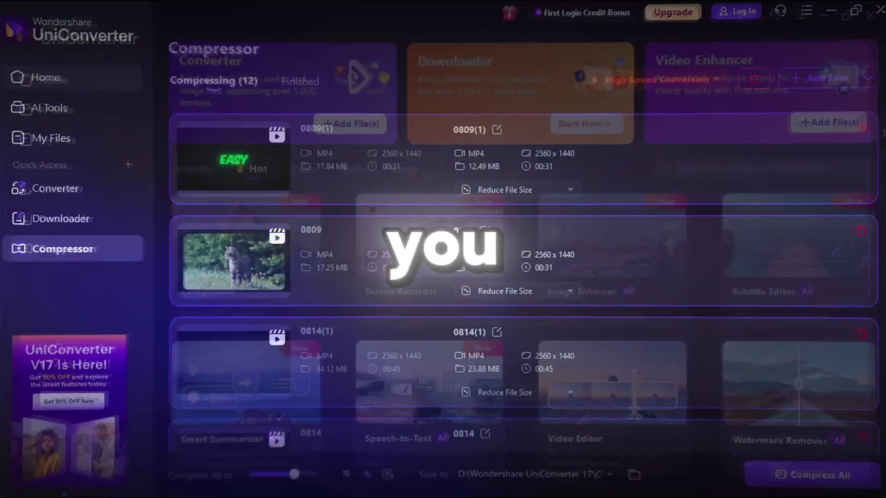
scroll(883, 371, down, 10)
scroll(883, 371, up, 5)
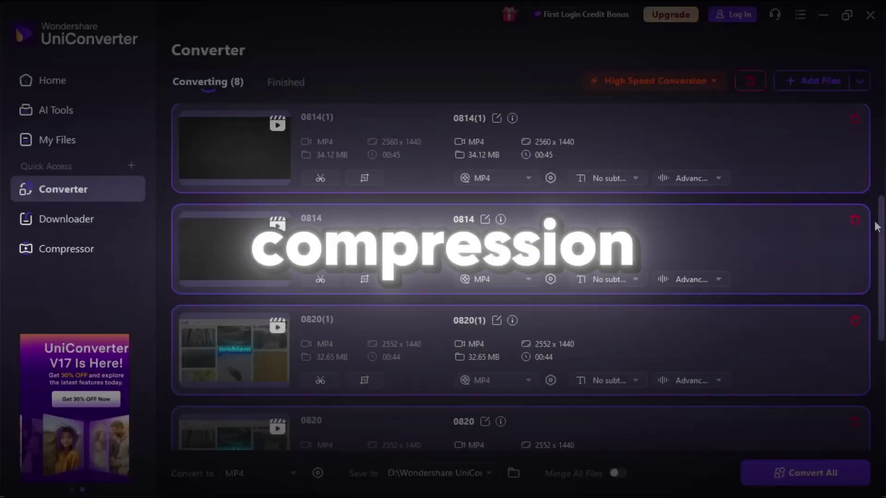
scroll(877, 226, down, 5)
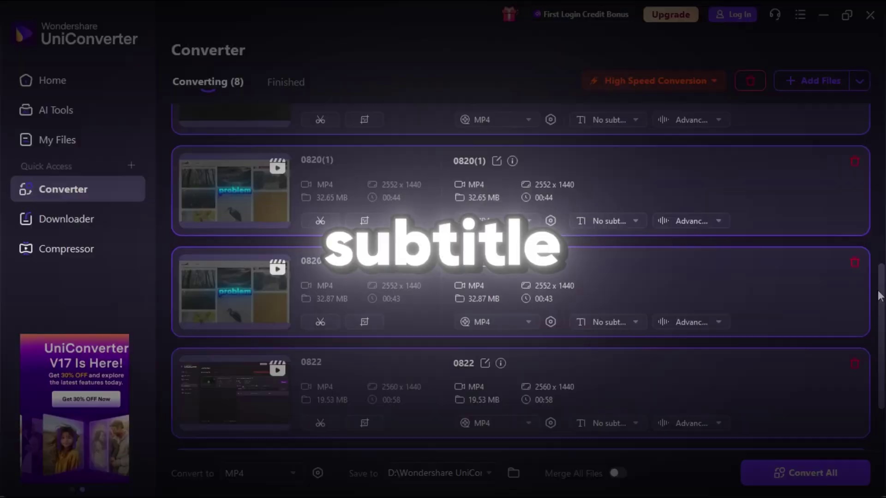
scroll(876, 295, up, 5)
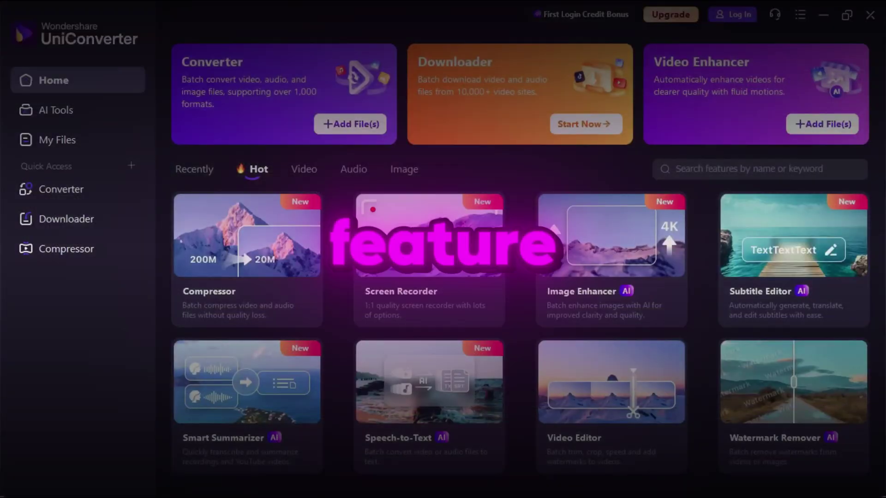